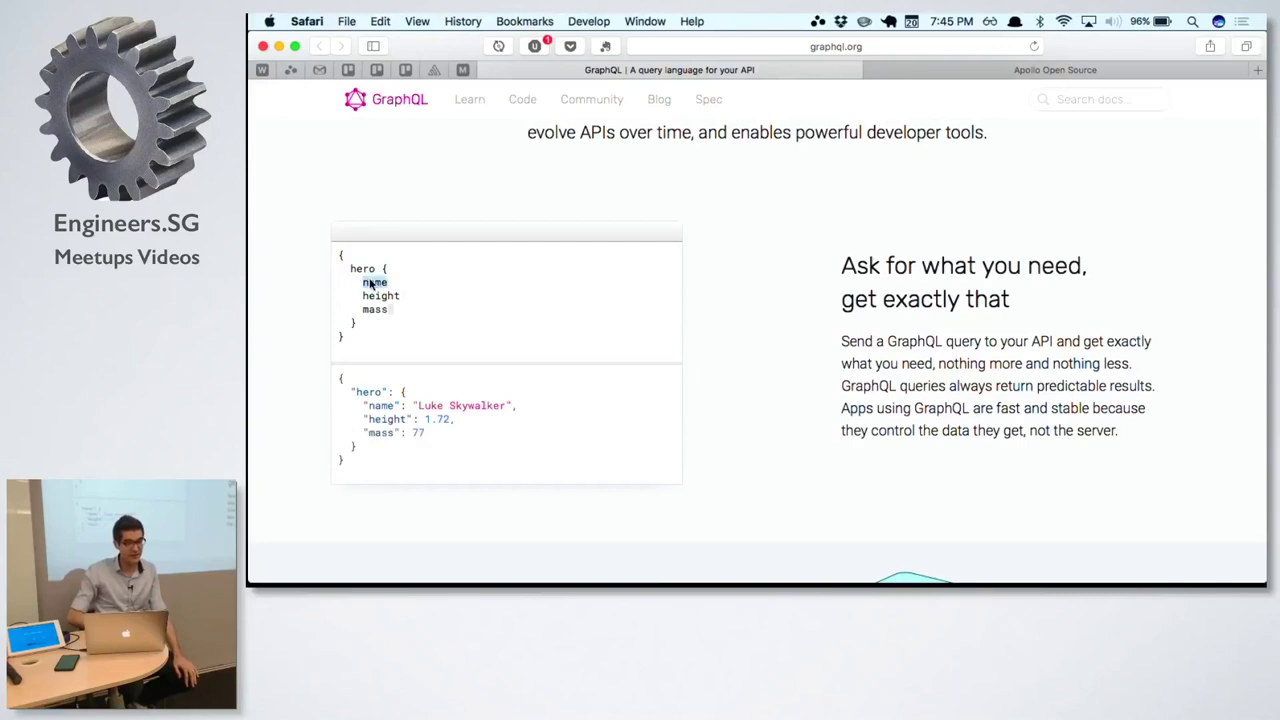
Step: Read on to the "Describe what's possible with a type system" section and highlight its whole schema, ending on the Query type's hero field
{"action": "scroll", "coordinate": [370, 297], "scroll_direction": "down", "scroll_amount": 2}
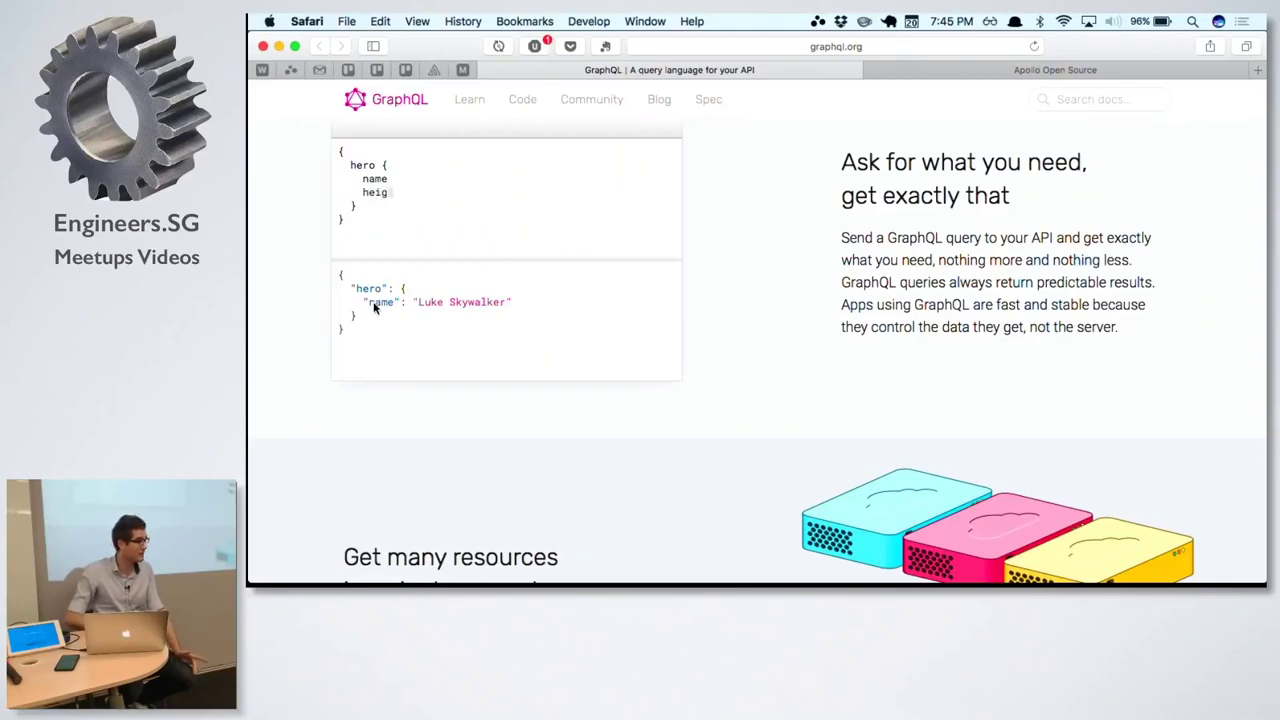
{"action": "scroll", "coordinate": [1077, 312], "scroll_direction": "down", "scroll_amount": 8}
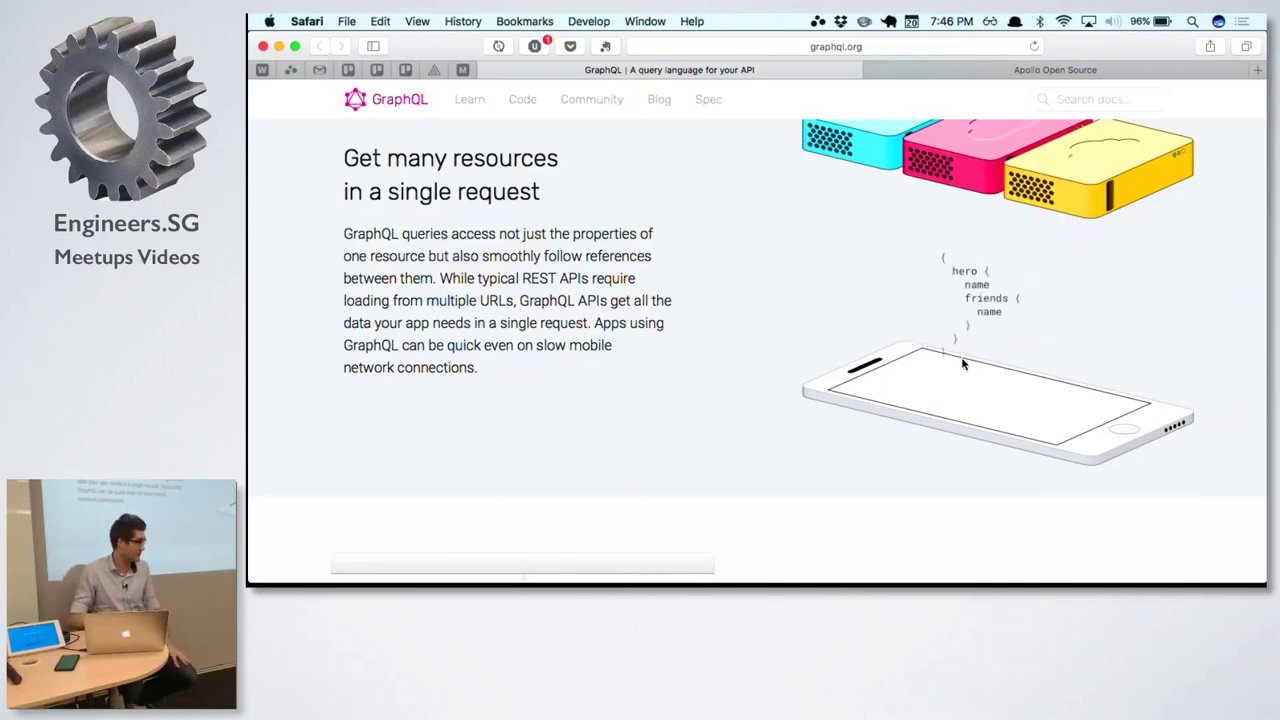
{"action": "scroll", "coordinate": [963, 365], "scroll_direction": "down", "scroll_amount": 5}
{"action": "scroll", "coordinate": [963, 365], "scroll_direction": "down", "scroll_amount": 2}
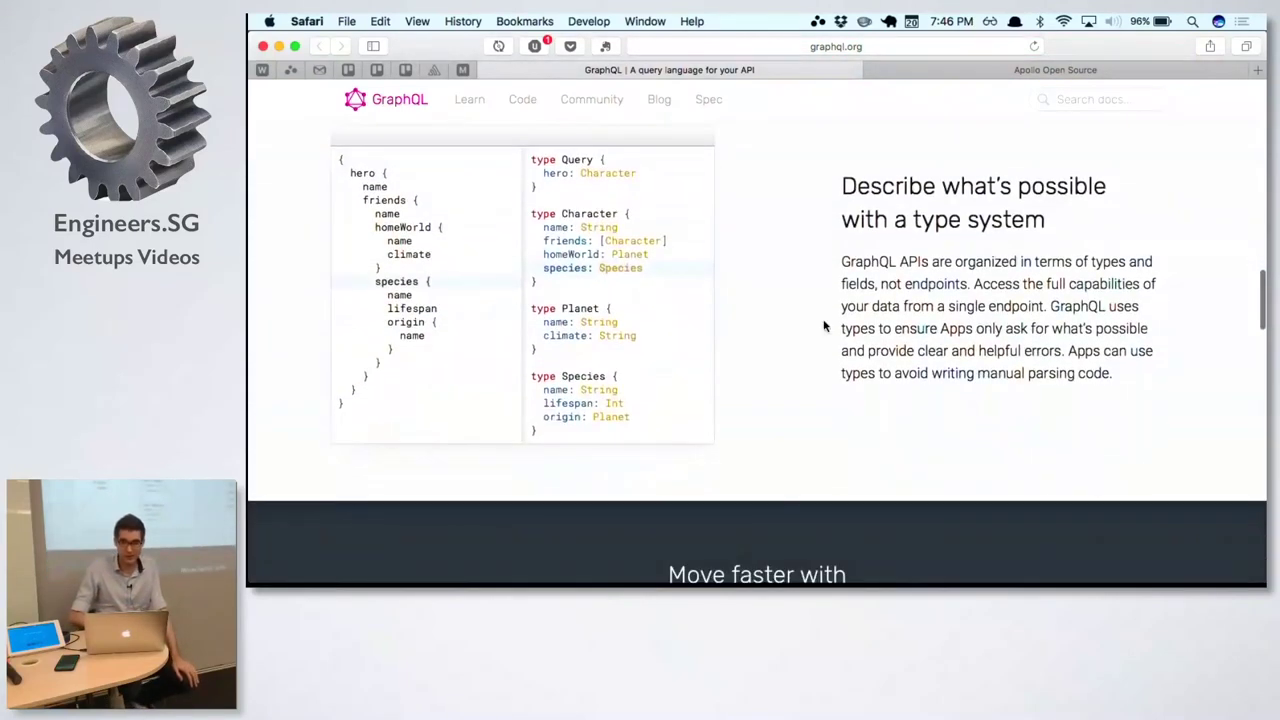
{"action": "scroll", "coordinate": [824, 325], "scroll_direction": "up", "scroll_amount": 1}
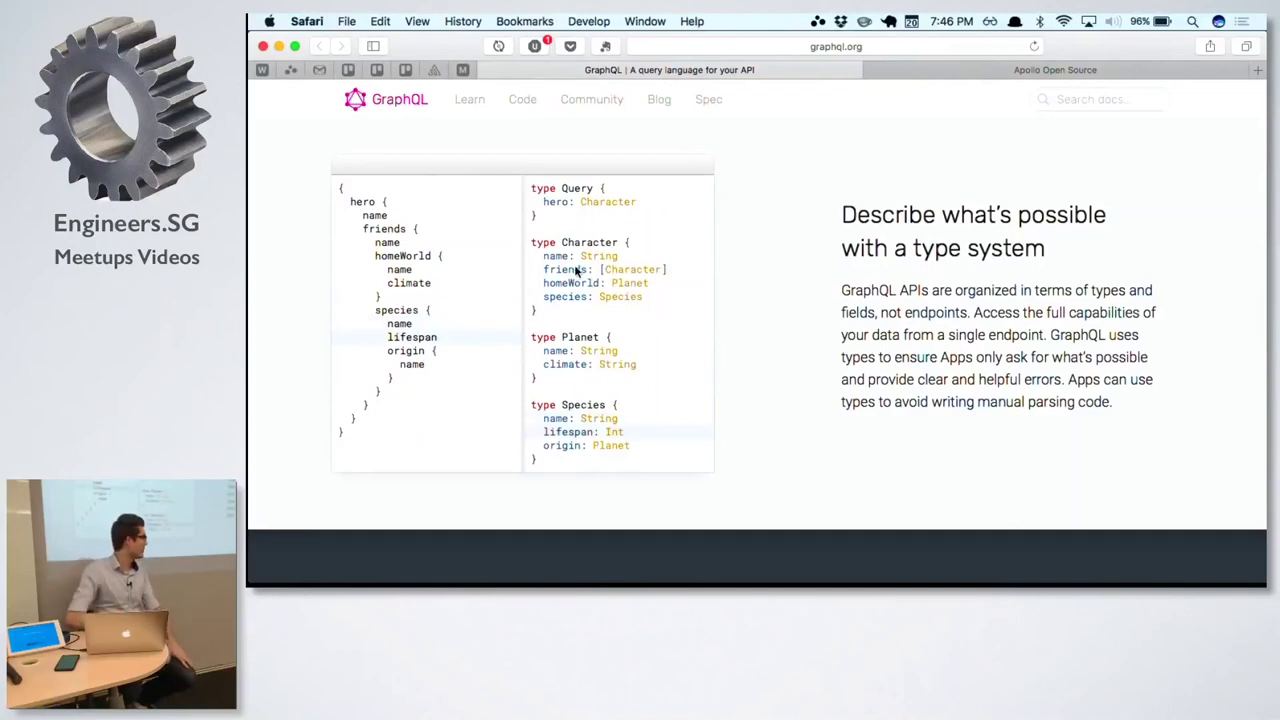
{"action": "left_click_drag", "start_coordinate": [533, 188], "coordinate": [736, 468]}
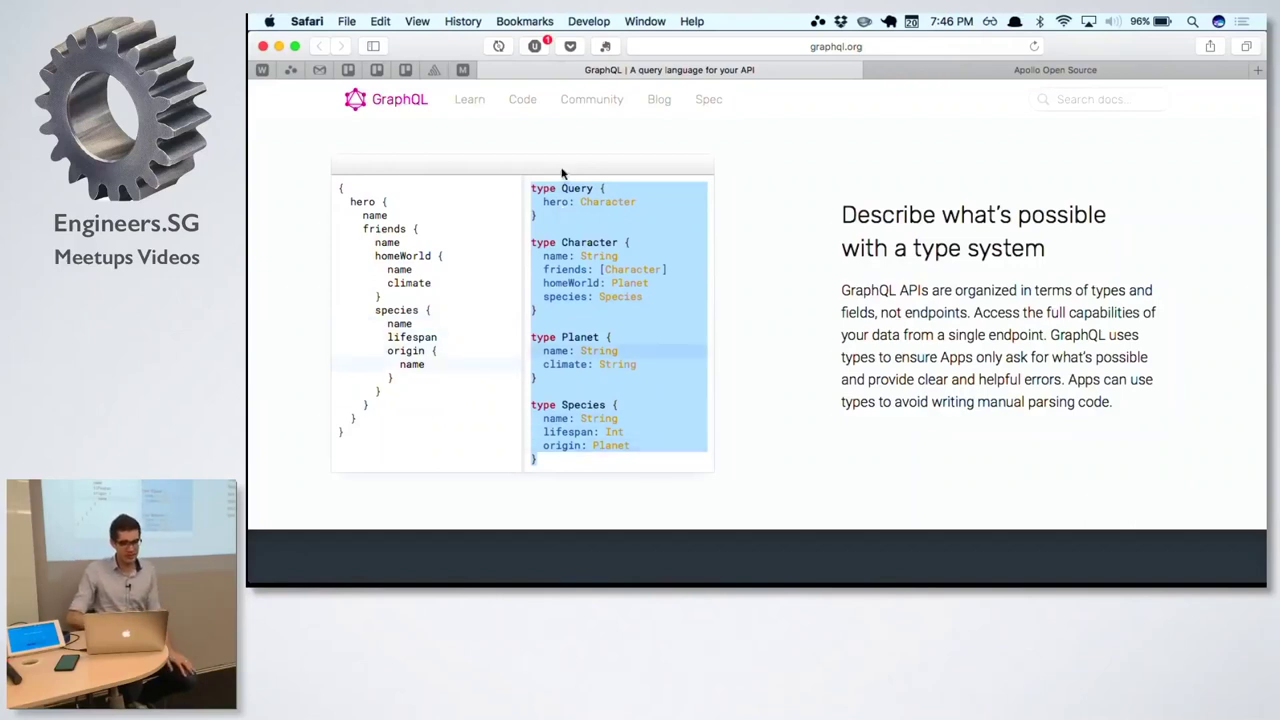
{"action": "double_click", "coordinate": [584, 190]}
{"action": "double_click", "coordinate": [559, 204]}
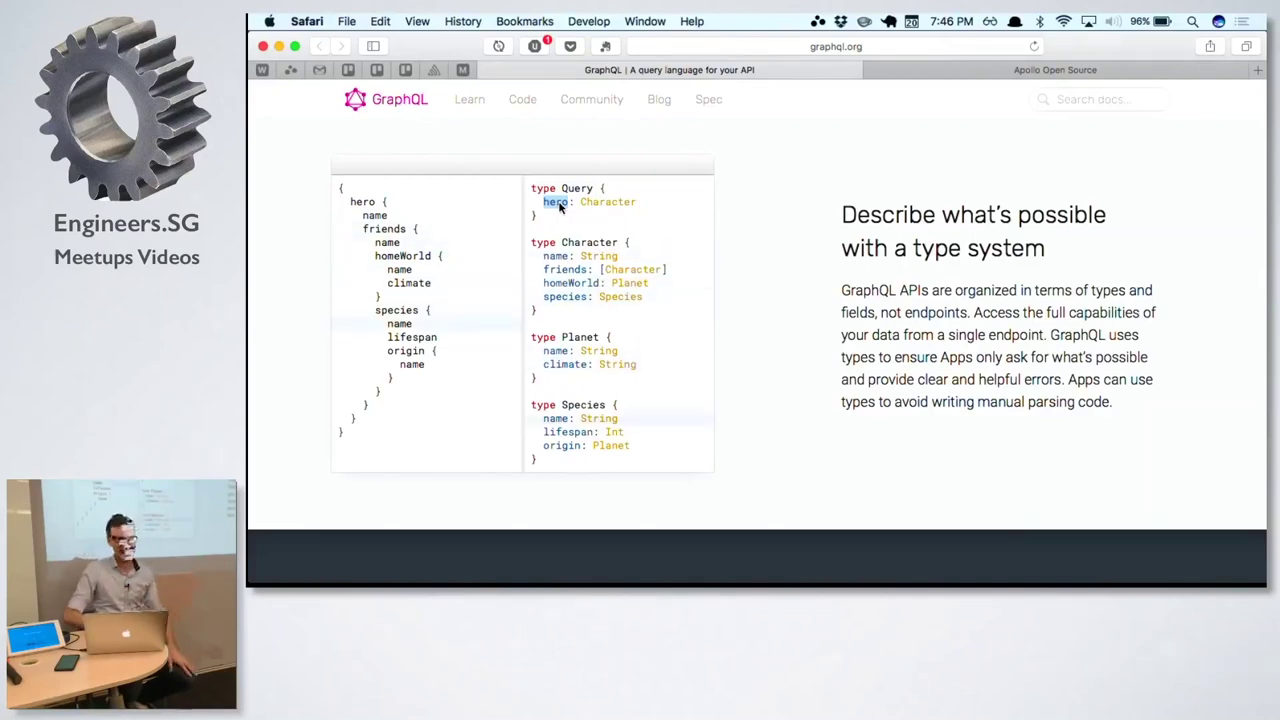
Step: Return to the "Ask for what you need" example and highlight its complete hero query
{"action": "scroll", "coordinate": [559, 204], "scroll_direction": "up", "scroll_amount": 10}
{"action": "scroll", "coordinate": [559, 207], "scroll_direction": "up", "scroll_amount": 3}
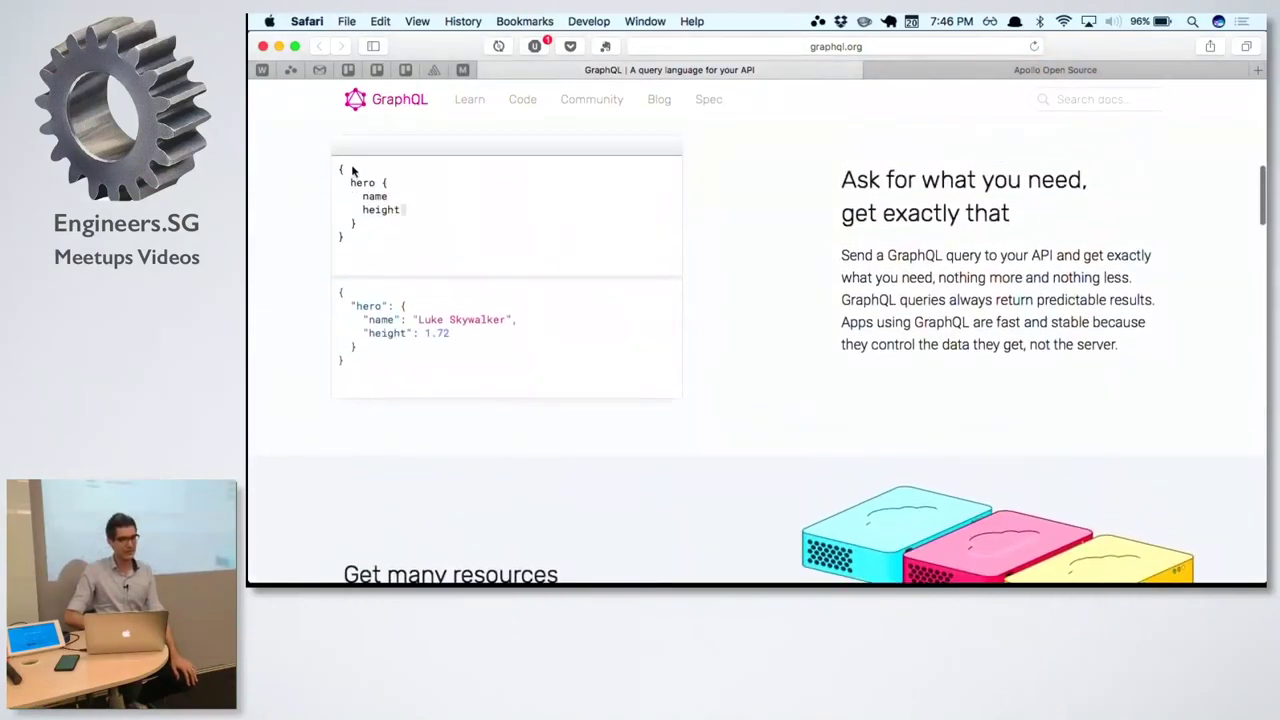
{"action": "left_click_drag", "start_coordinate": [333, 166], "coordinate": [420, 275]}
Step: Highlight the type definitions from Query down to Species in the type system example, narrowing to the hero field
{"action": "scroll", "coordinate": [420, 275], "scroll_direction": "down", "scroll_amount": 12}
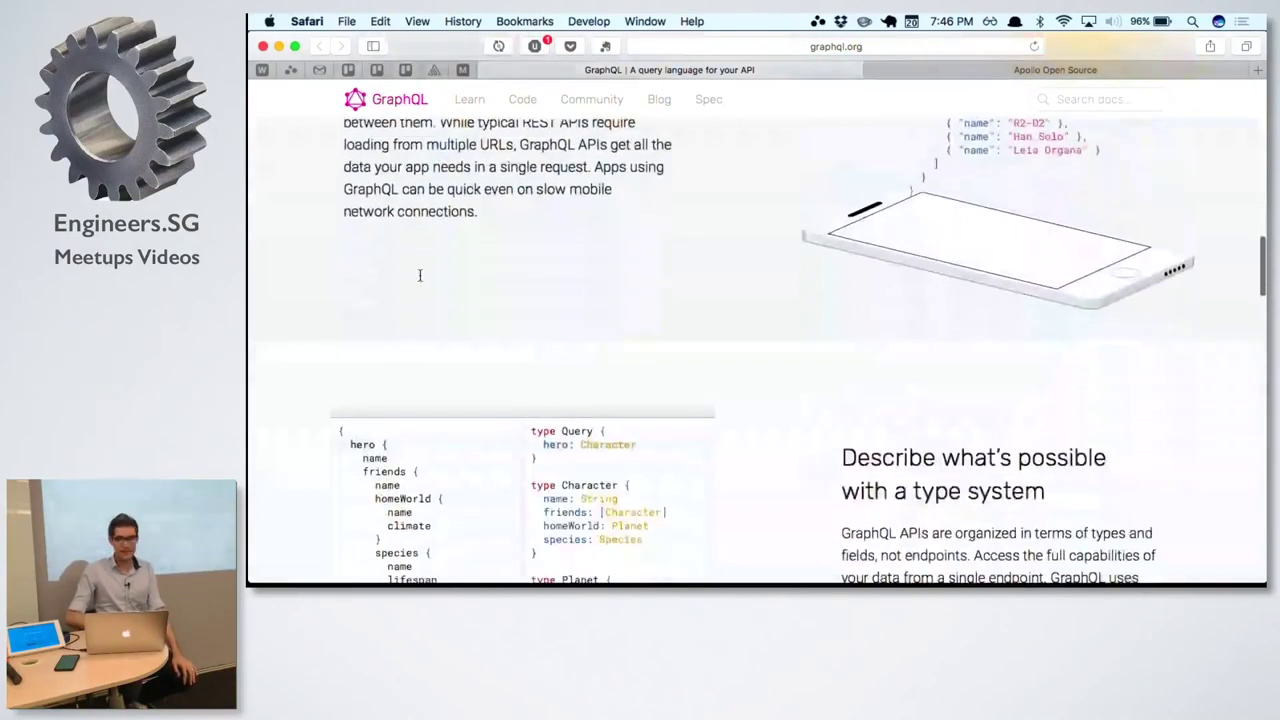
{"action": "scroll", "coordinate": [560, 200], "scroll_direction": "up", "scroll_amount": 1}
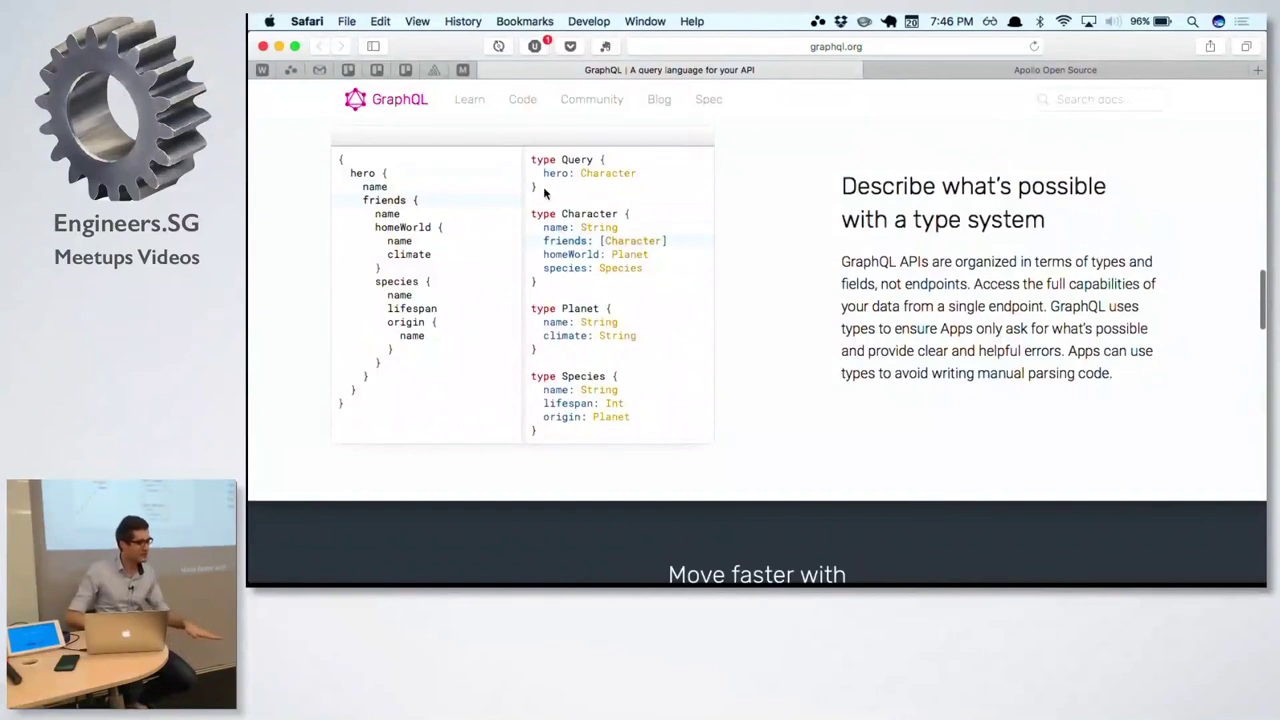
{"action": "left_click_drag", "start_coordinate": [531, 157], "coordinate": [637, 406]}
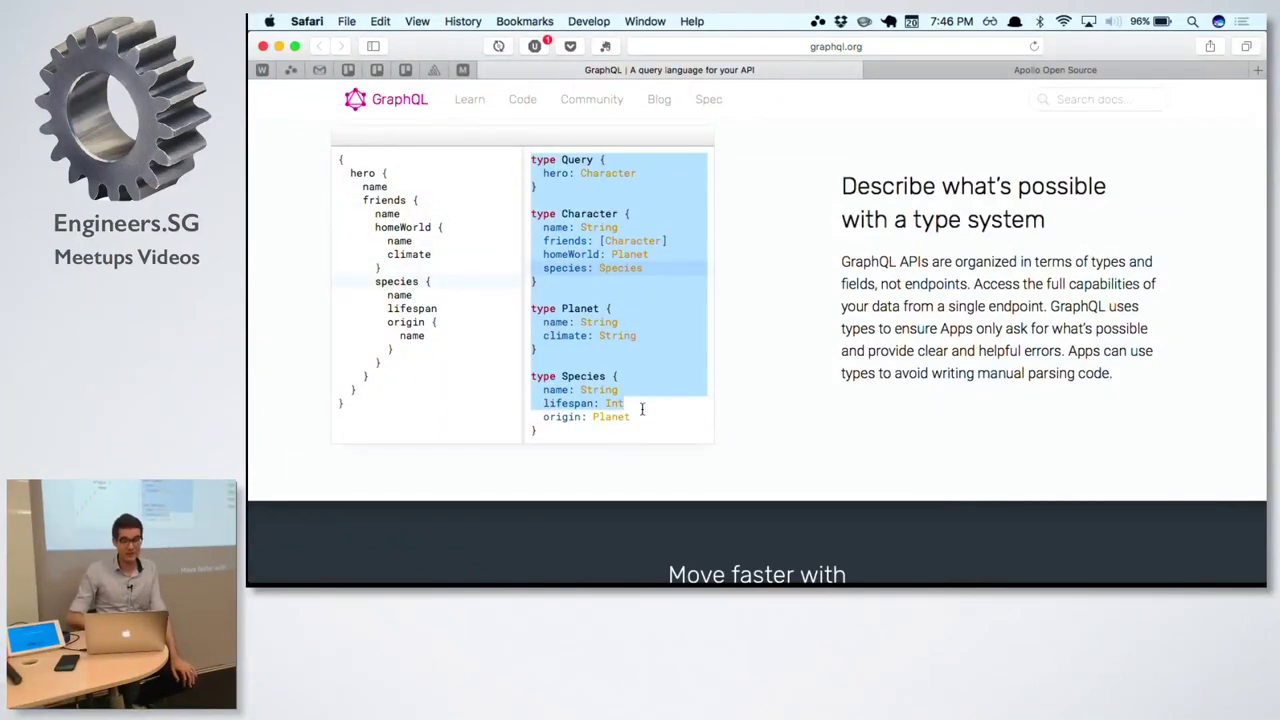
{"action": "double_click", "coordinate": [554, 174]}
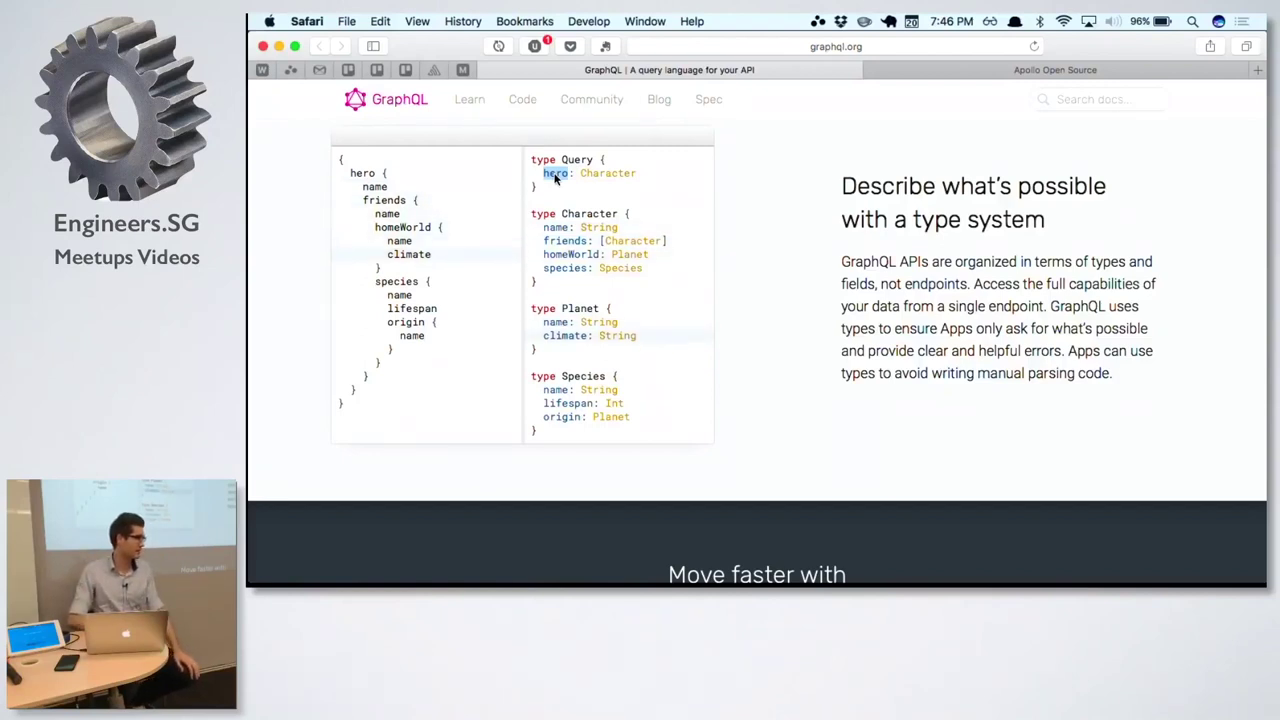
Step: Compare the GraphiQL demo with the type system example, highlighting the full example schema in between
{"action": "scroll", "coordinate": [617, 148], "scroll_direction": "down", "scroll_amount": 10}
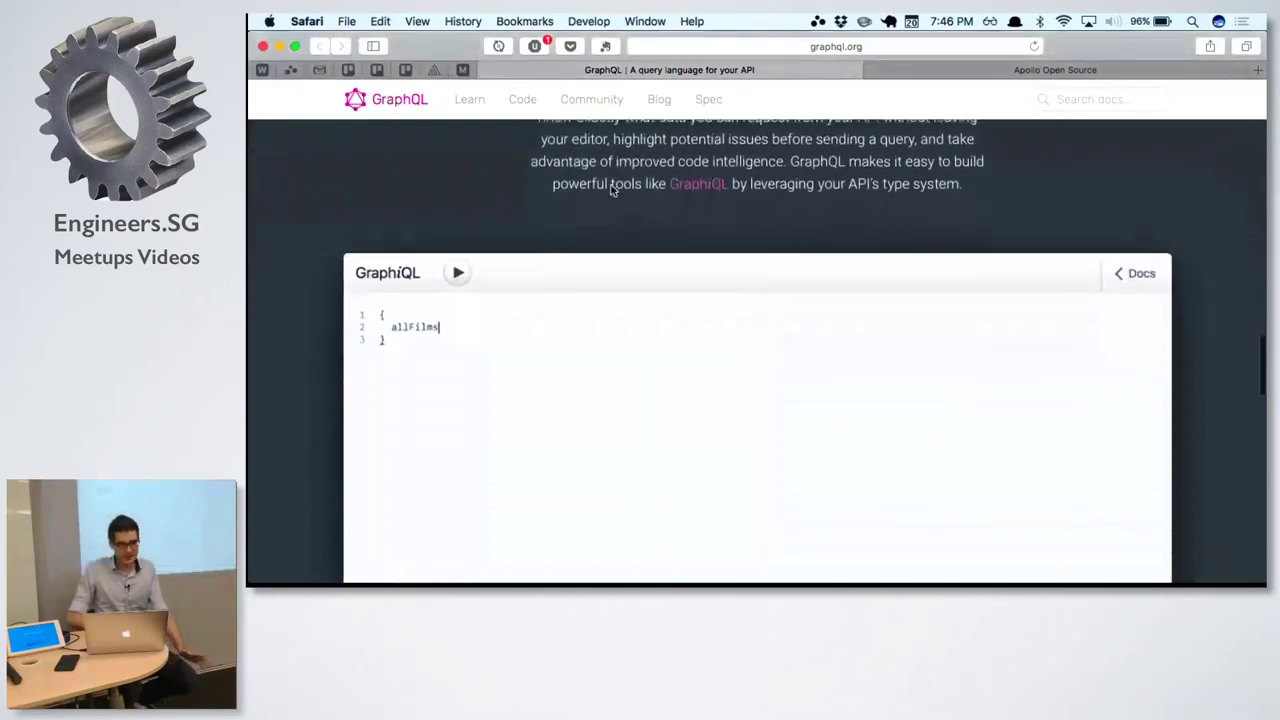
{"action": "scroll", "coordinate": [511, 256], "scroll_direction": "up", "scroll_amount": 10}
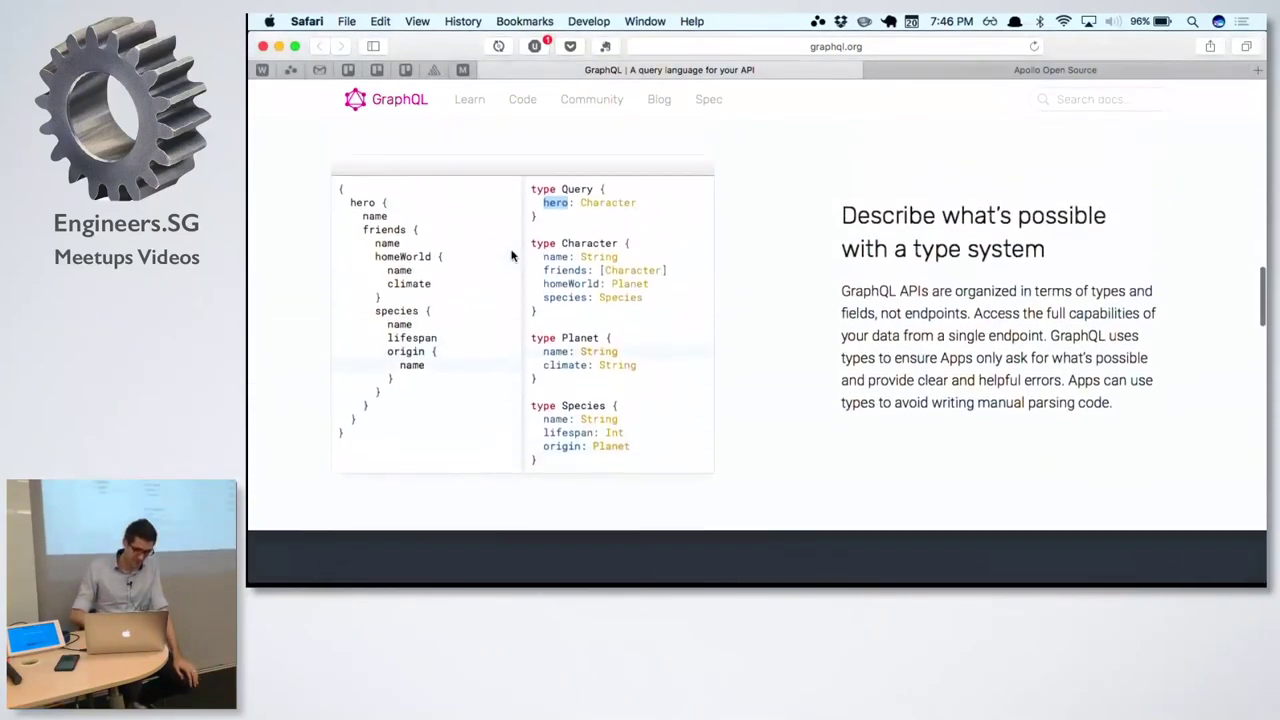
{"action": "triple_click", "coordinate": [535, 213]}
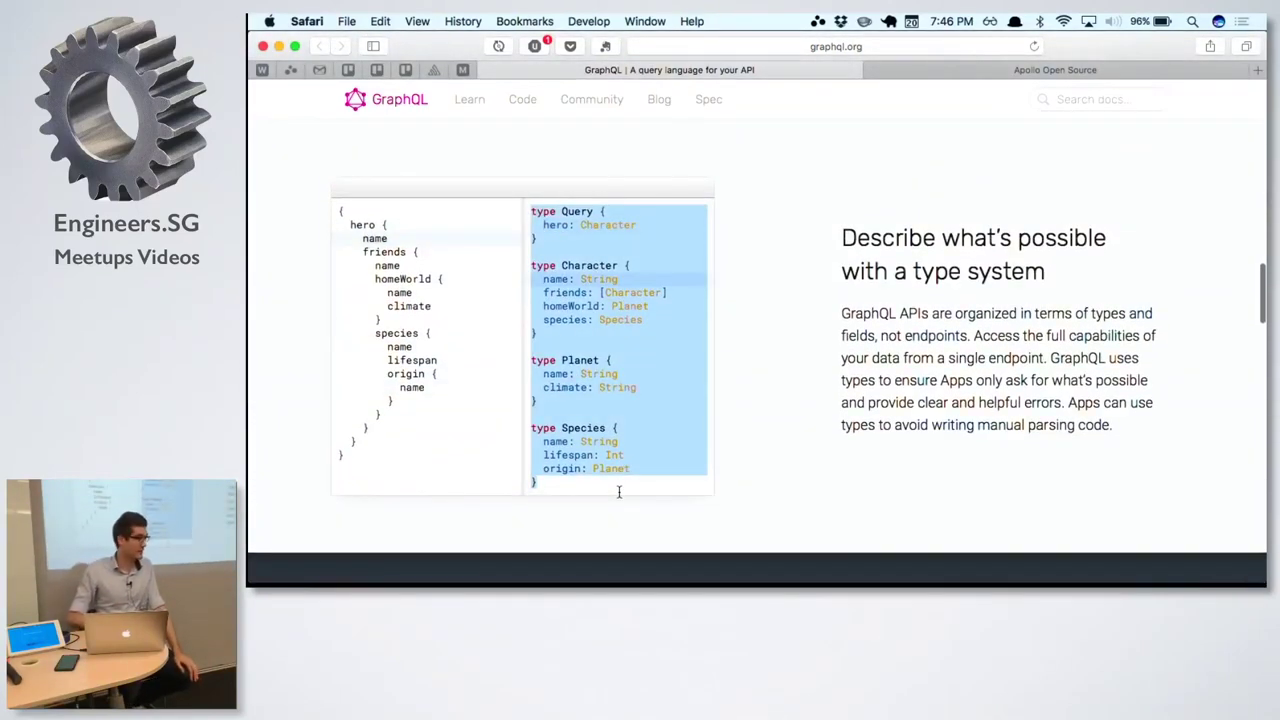
{"action": "scroll", "coordinate": [617, 491], "scroll_direction": "down", "scroll_amount": 10}
{"action": "scroll", "coordinate": [619, 491], "scroll_direction": "down", "scroll_amount": 2}
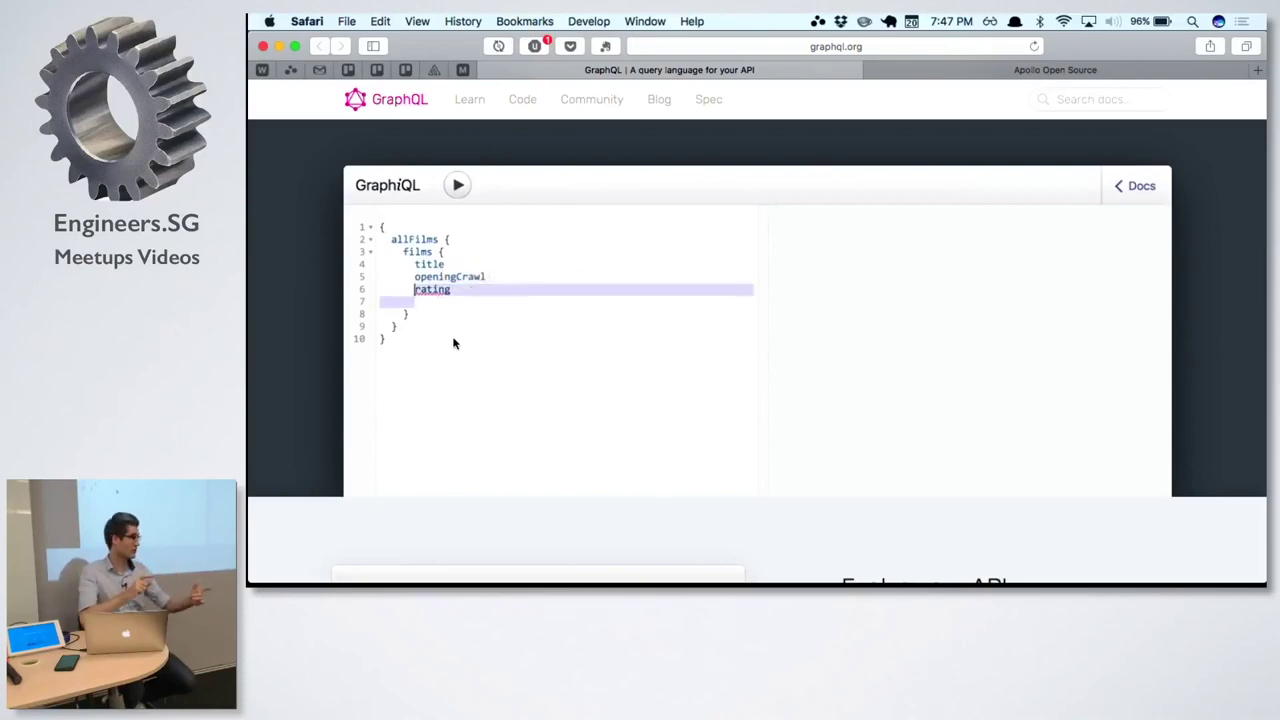
{"action": "scroll", "coordinate": [453, 343], "scroll_direction": "up", "scroll_amount": 10}
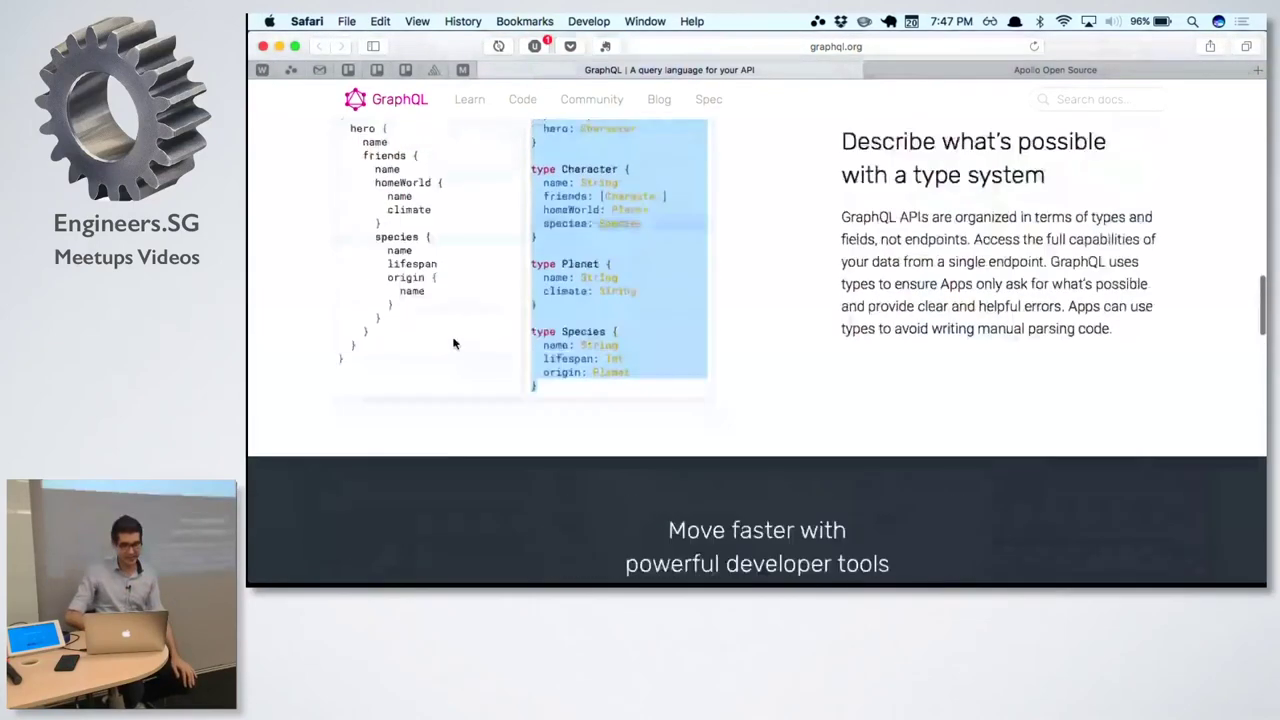
{"action": "scroll", "coordinate": [453, 343], "scroll_direction": "up", "scroll_amount": 2}
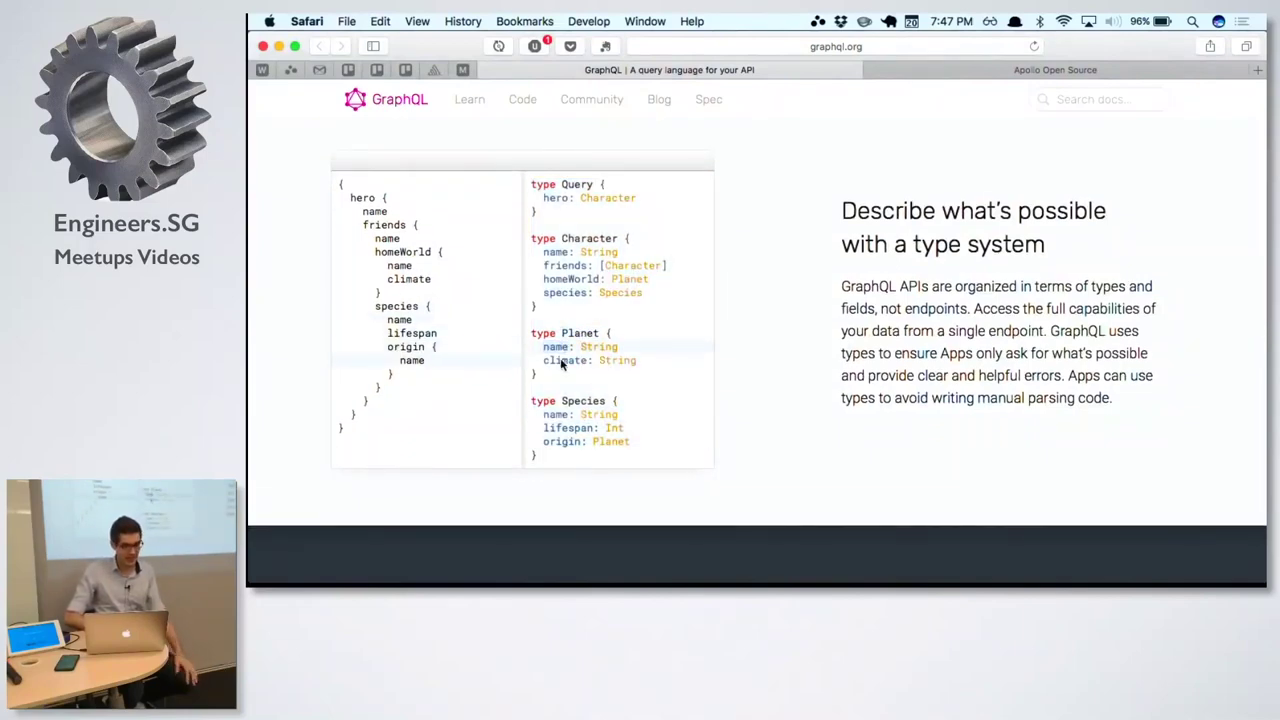
Step: Examine how the allFilms query with its film fields is written in the GraphiQL demo
{"action": "scroll", "coordinate": [580, 334], "scroll_direction": "down", "scroll_amount": 5}
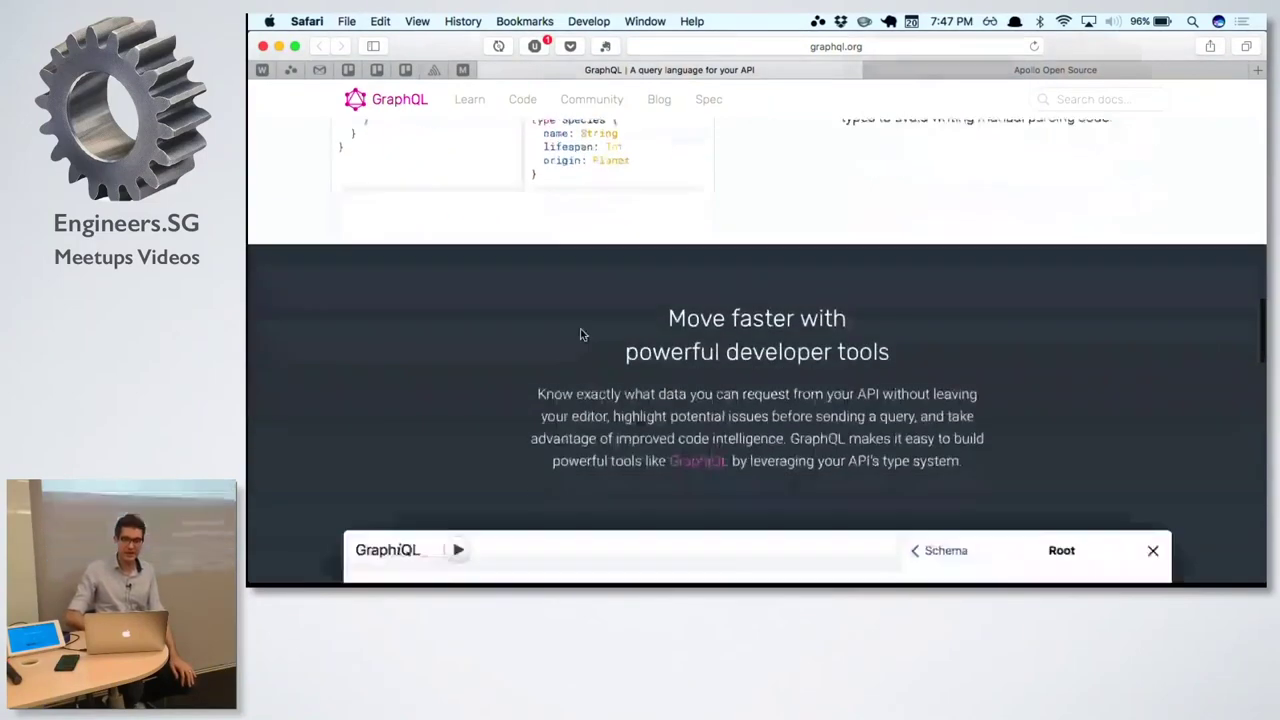
{"action": "scroll", "coordinate": [580, 334], "scroll_direction": "down", "scroll_amount": 5}
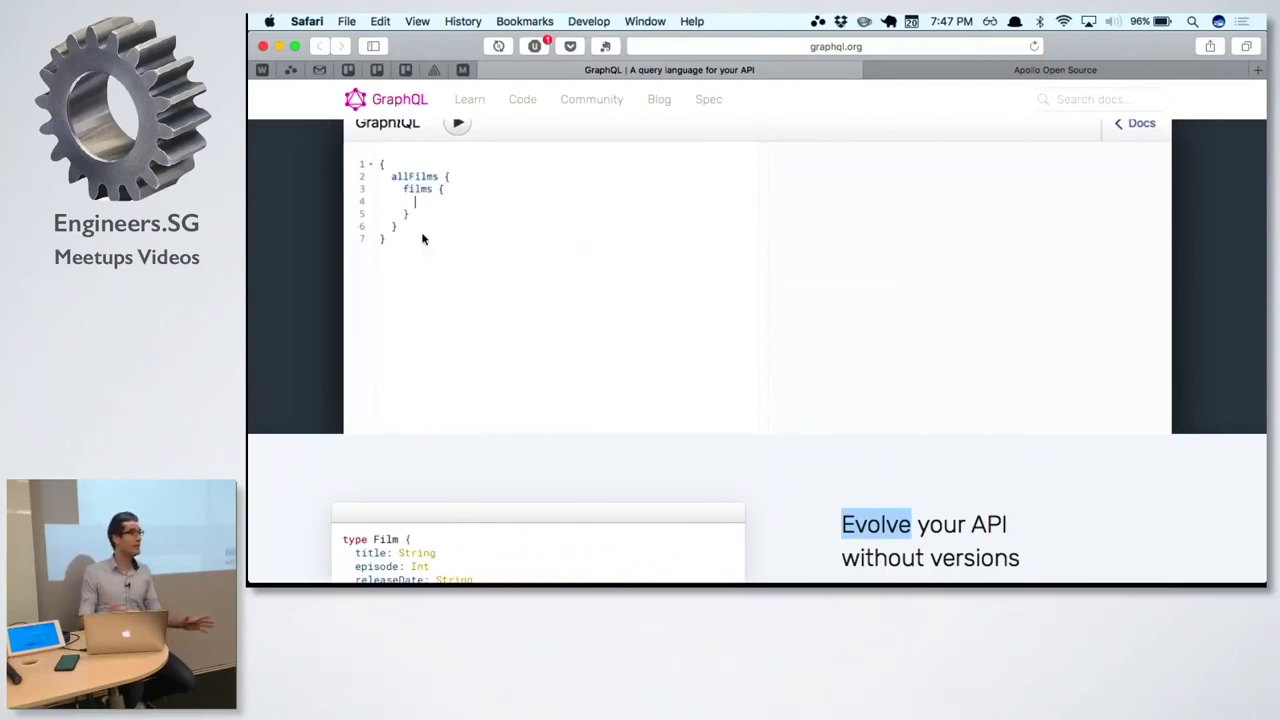
{"action": "scroll", "coordinate": [426, 237], "scroll_direction": "up", "scroll_amount": 2}
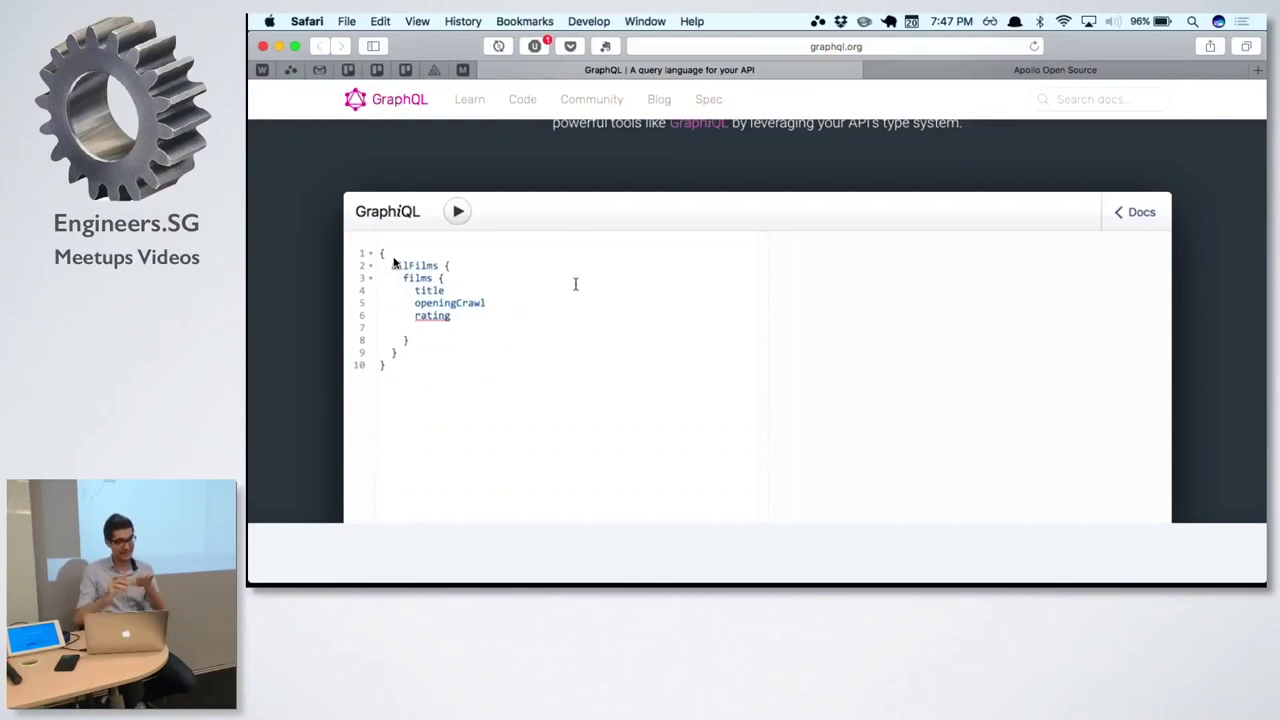
{"action": "mouse_move", "coordinate": [448, 316]}
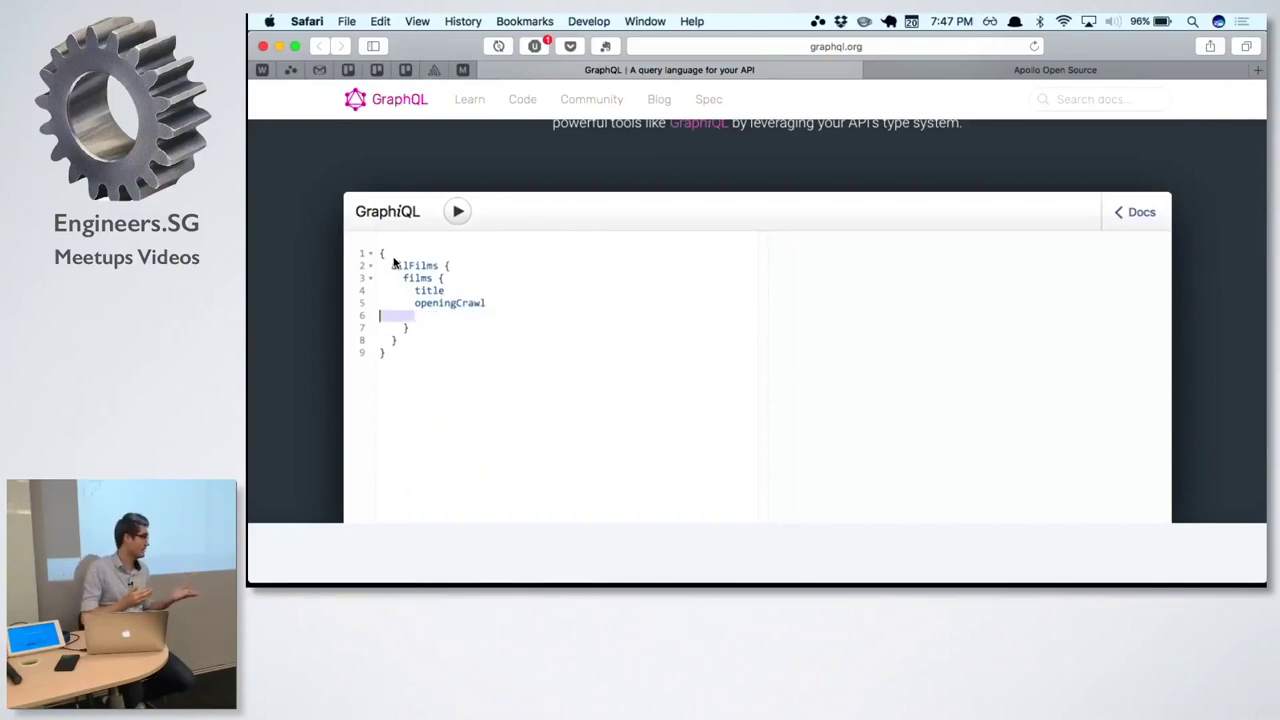
Step: Browse GraphiQL's schema documentation from the Root query type through allFilms and FilmsConnection to the Film type
{"action": "left_click", "coordinate": [1135, 213]}
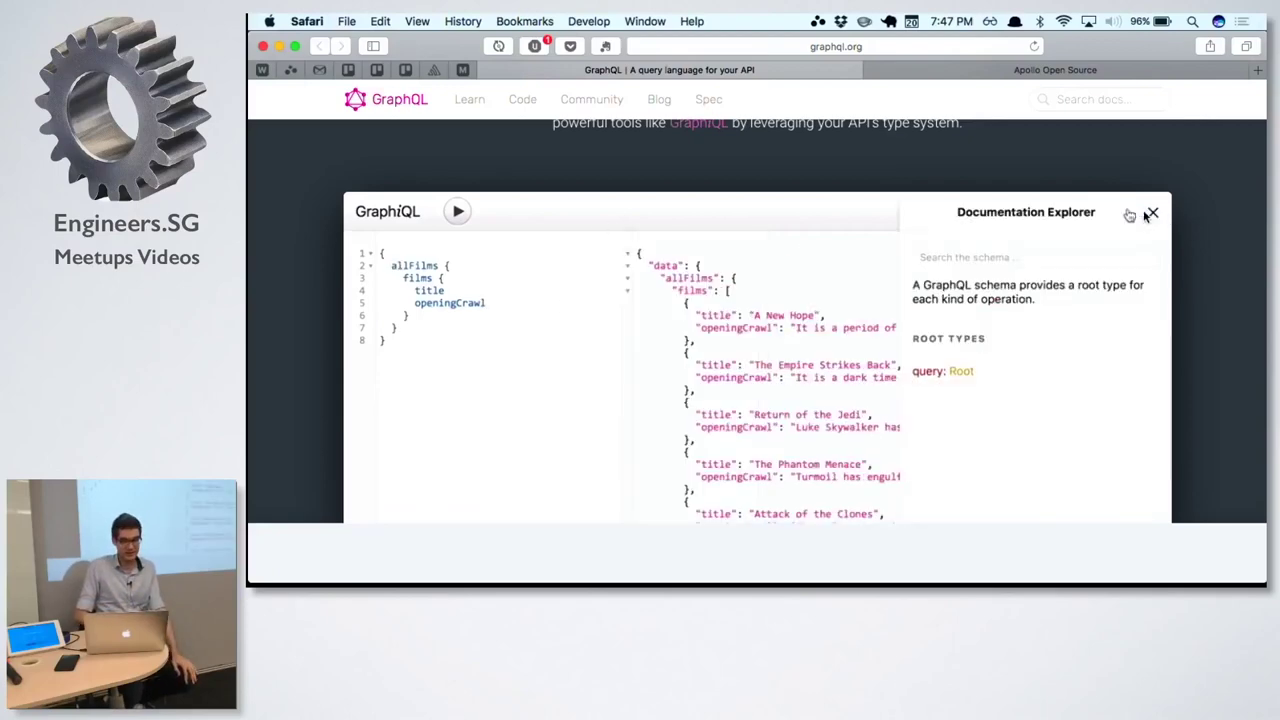
{"action": "scroll", "coordinate": [1037, 341], "scroll_direction": "down", "scroll_amount": 3}
{"action": "left_click", "coordinate": [962, 258]}
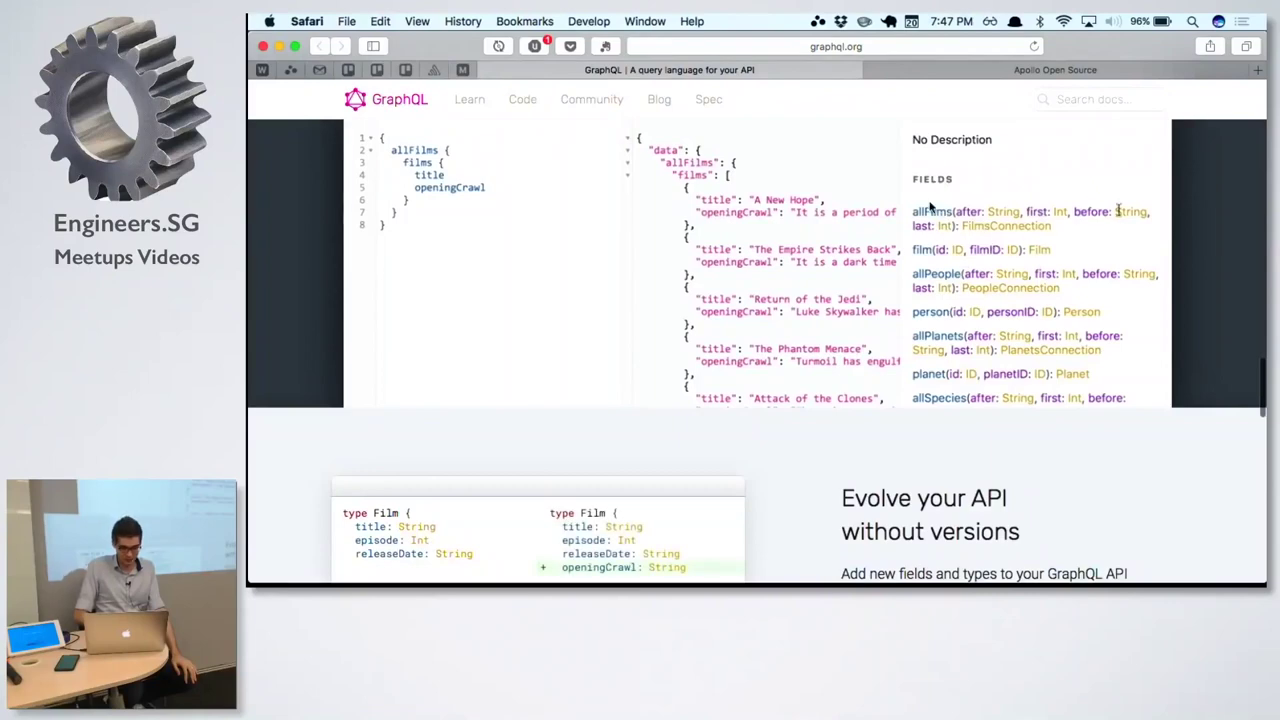
{"action": "left_click", "coordinate": [934, 212]}
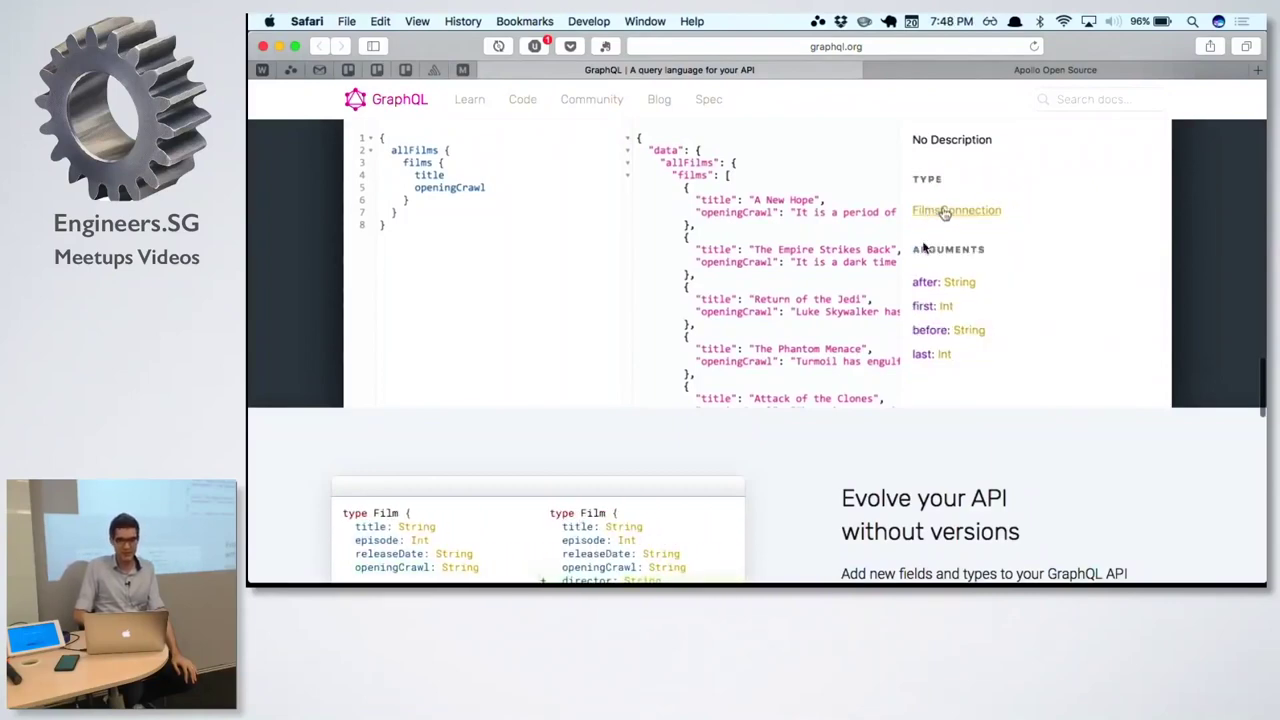
{"action": "left_click", "coordinate": [958, 211]}
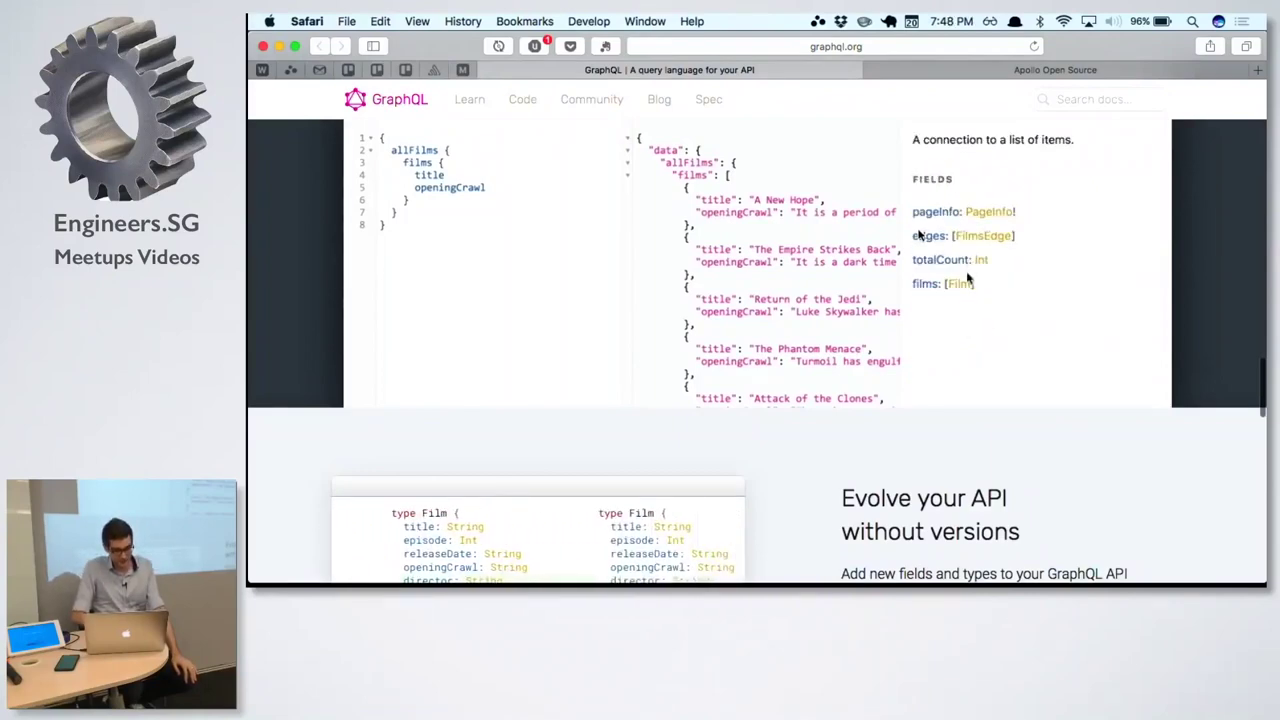
{"action": "left_click", "coordinate": [960, 284]}
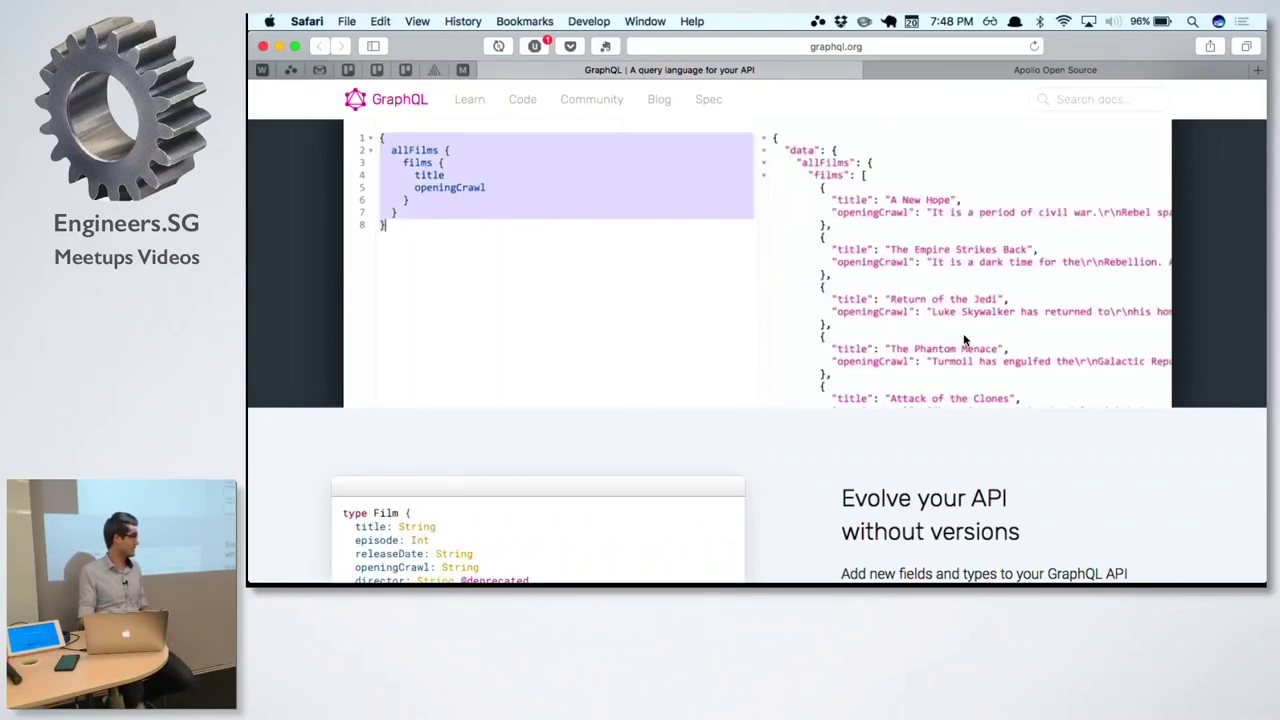
Step: Look through the "Evolve your API without versions" and "Bring your own data and code" sections
{"action": "scroll", "coordinate": [963, 340], "scroll_direction": "down", "scroll_amount": 5}
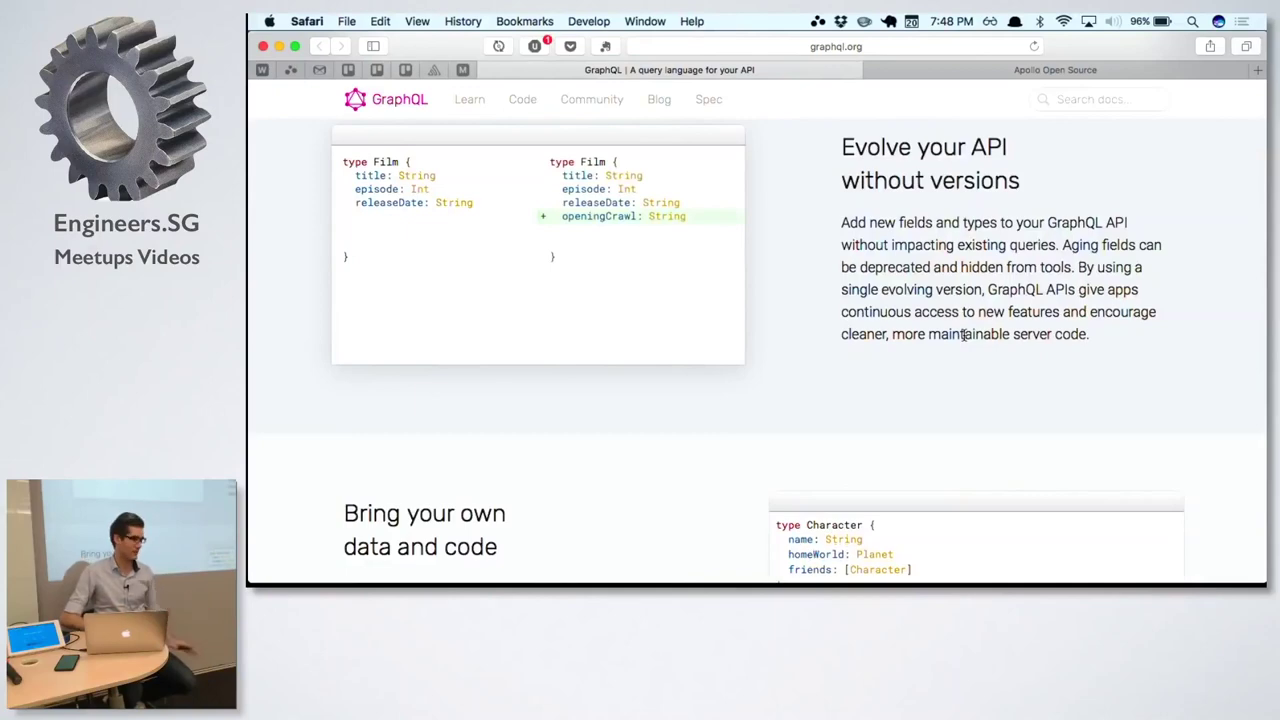
{"action": "scroll", "coordinate": [963, 335], "scroll_direction": "down", "scroll_amount": 6}
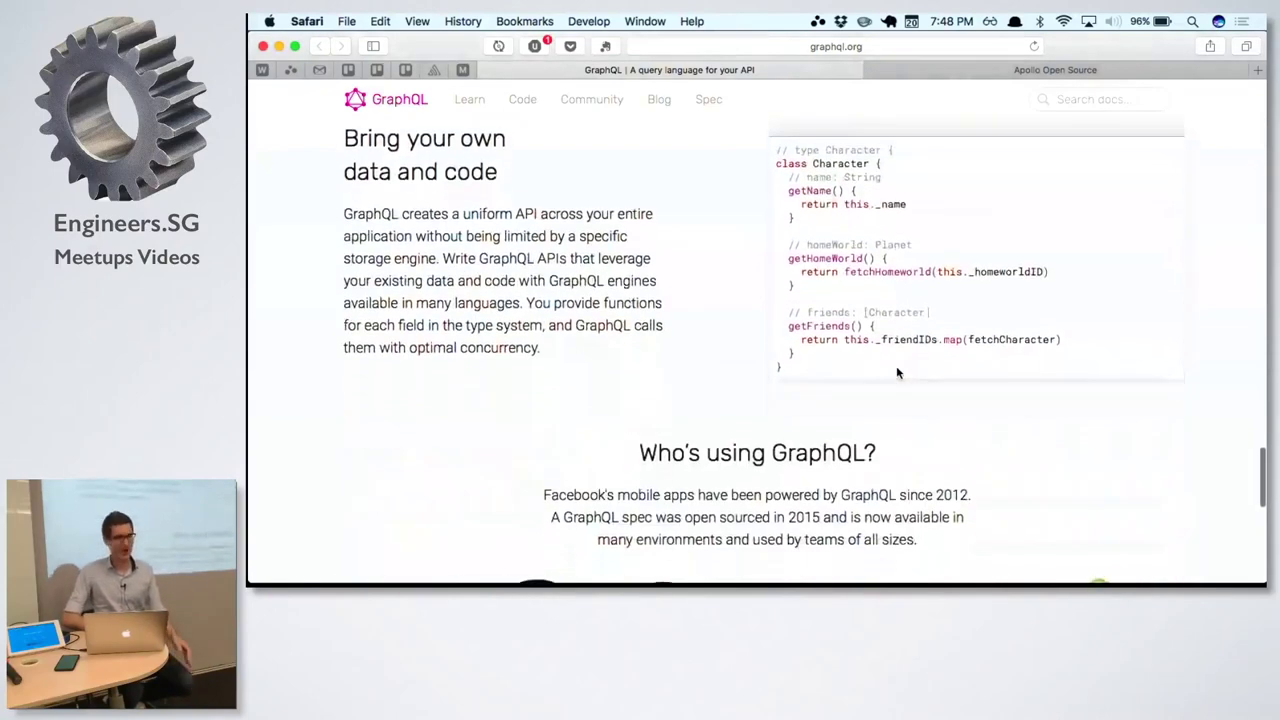